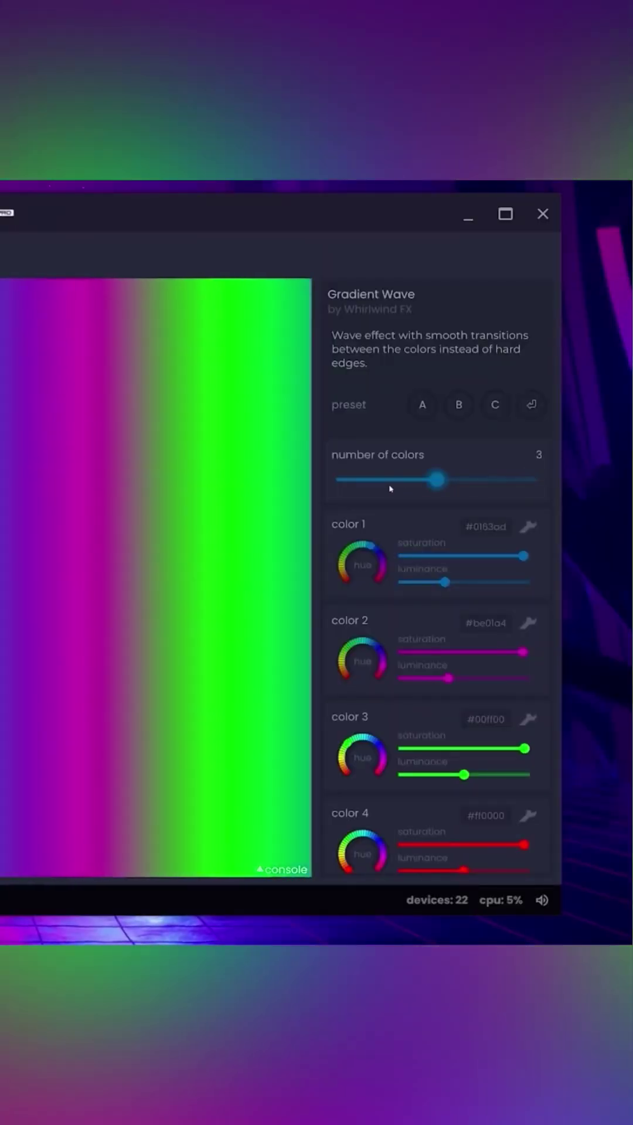
Lower the Gradient Wave color count from 3 to 2, leaving blue and magenta.
{"action": "left_click", "coordinate": [390, 481]}
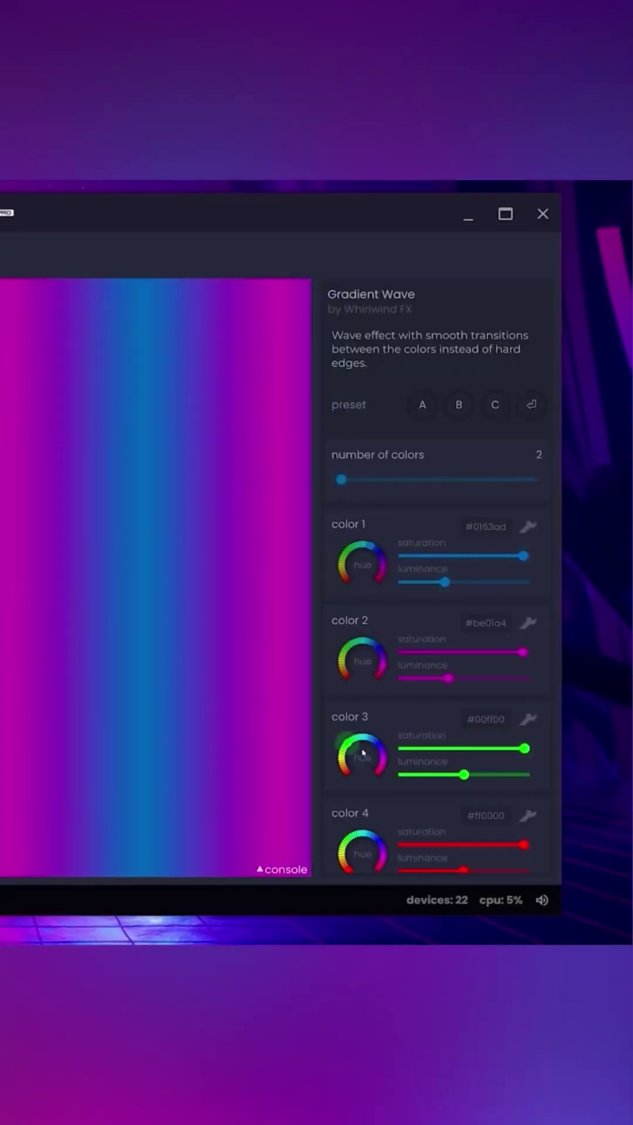